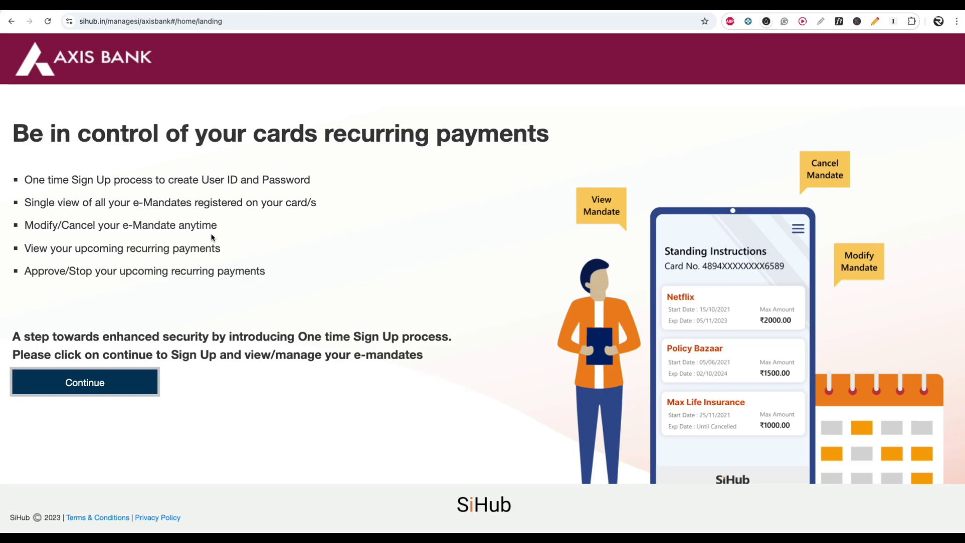
Go back from the SiHub landing page to the 'axis bank sihub' Google results.
key("alt+Left")
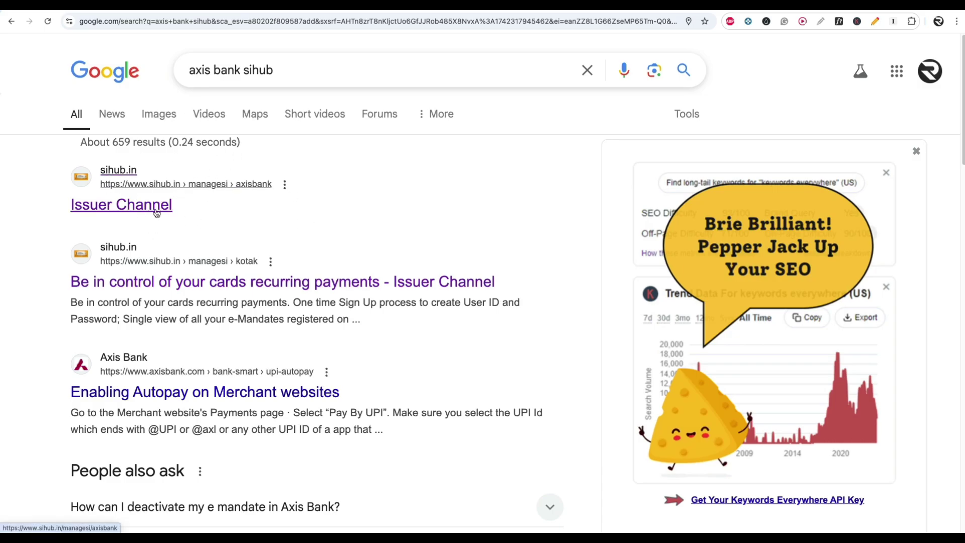
Open the SiHub (Axis Bank) Issuer Channel search result.
left_click(239, 219)
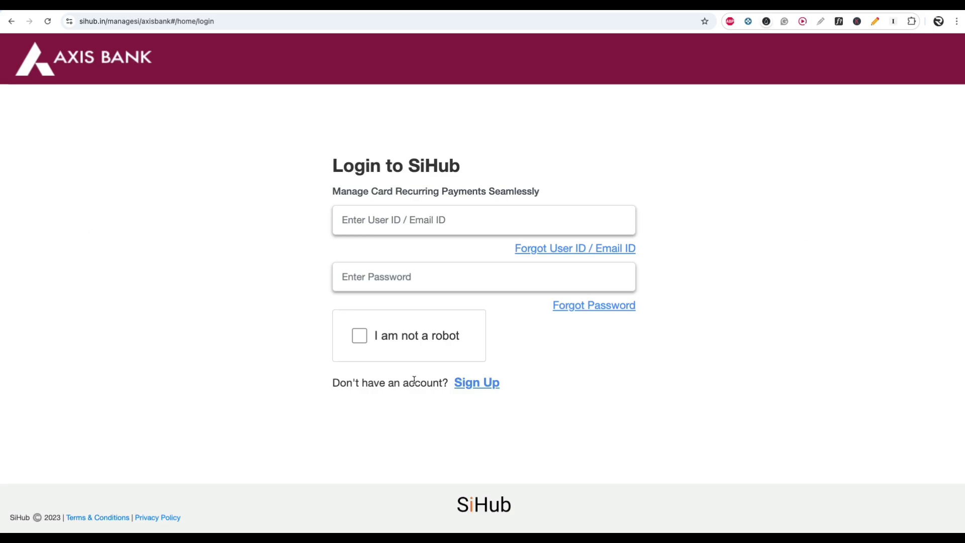
Sign up for a new SiHub account with autofilled name, email and password.
left_click(480, 388)
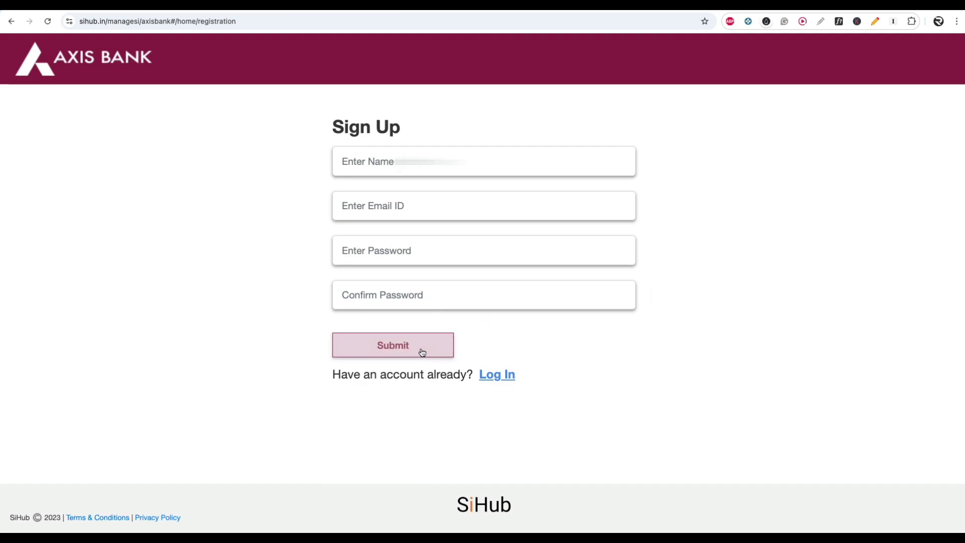
left_click(392, 193)
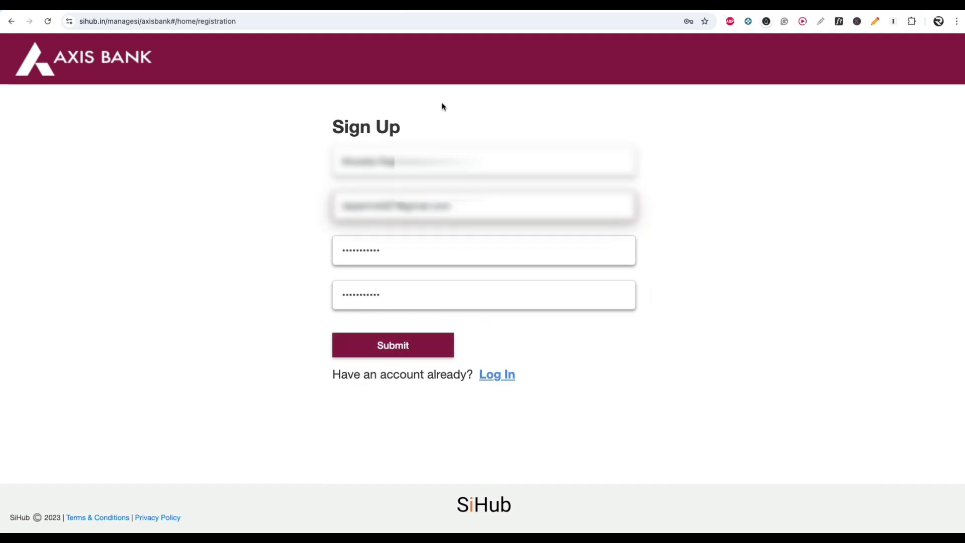
left_click(421, 352)
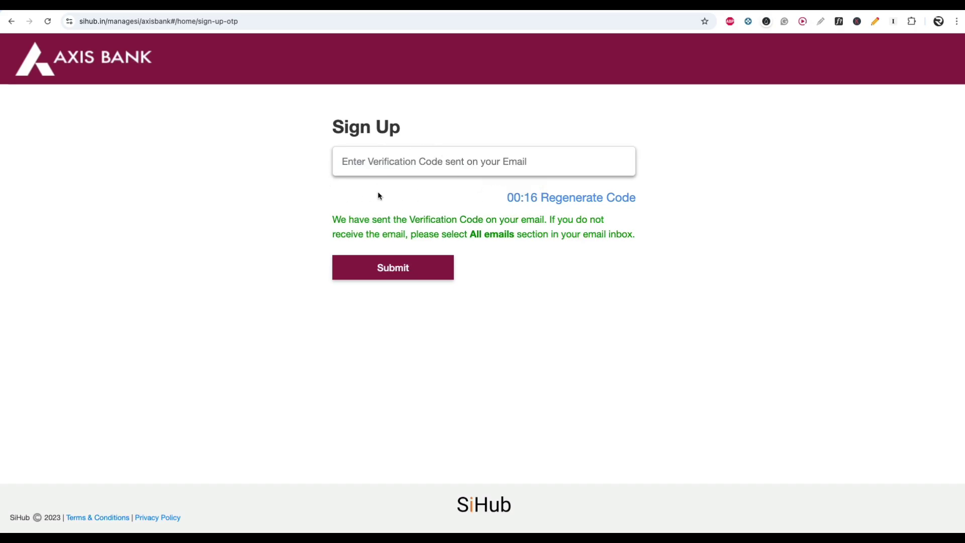
Paste the emailed verification code and submit it.
left_click(473, 161)
key("ctrl+v")
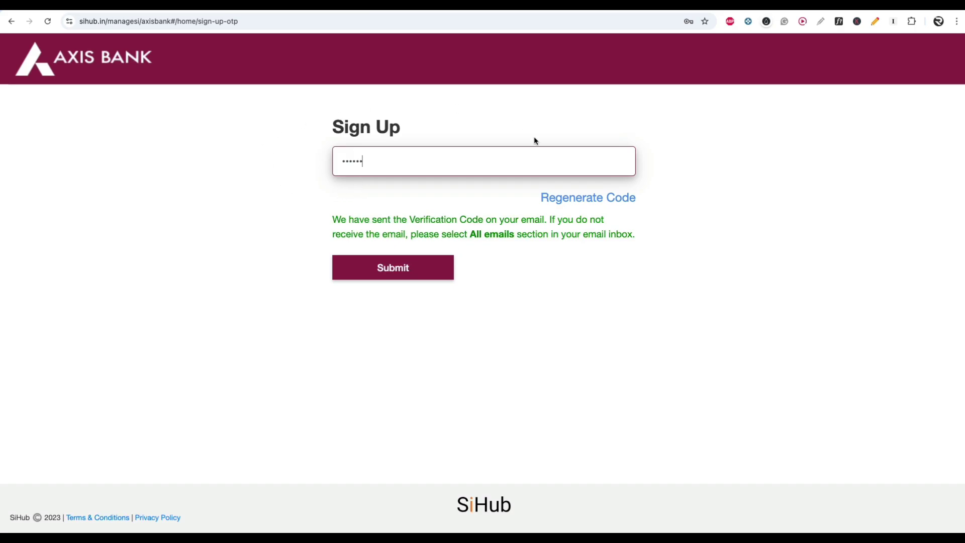
left_click(405, 275)
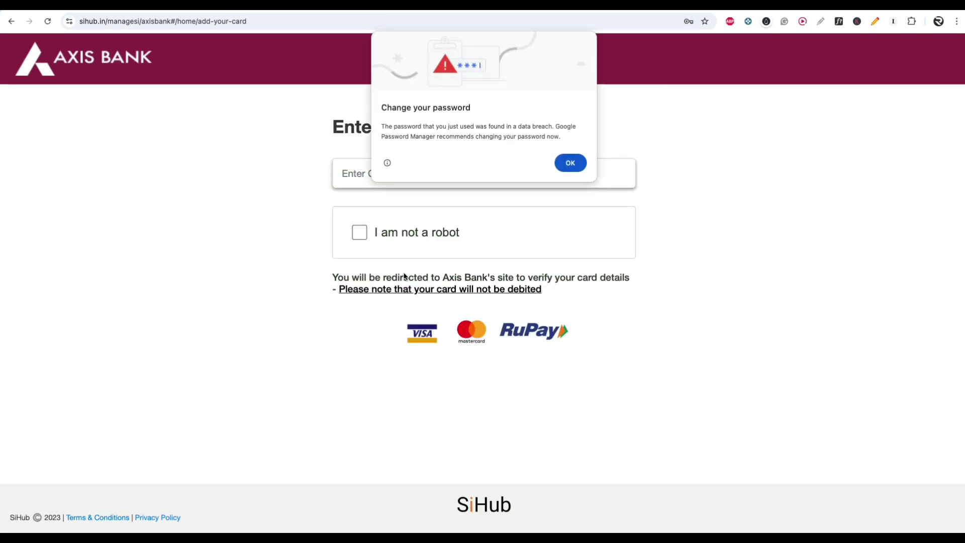
Enter the card number, pass the robot check with captcha 'SJ5J', and submit.
left_click(358, 176)
key("ctrl+v")
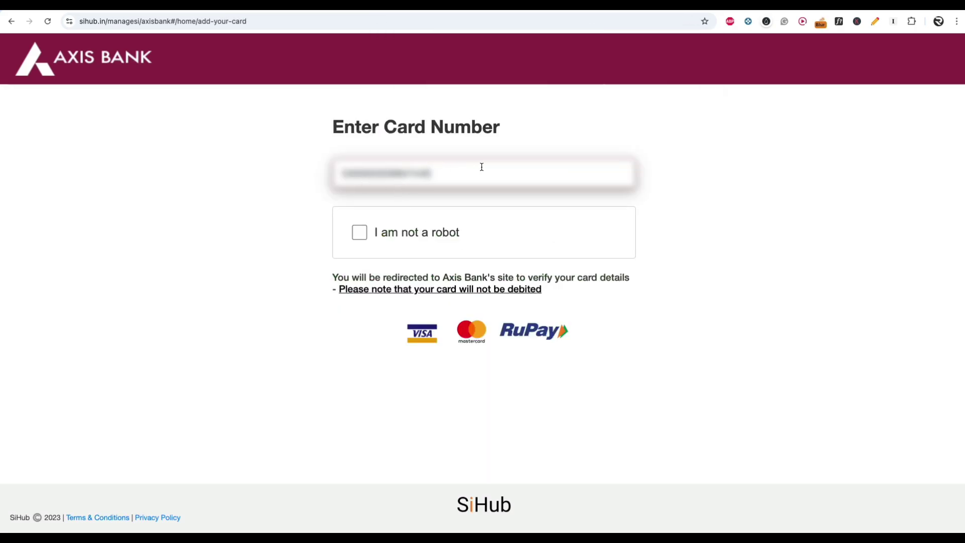
left_click(319, 280)
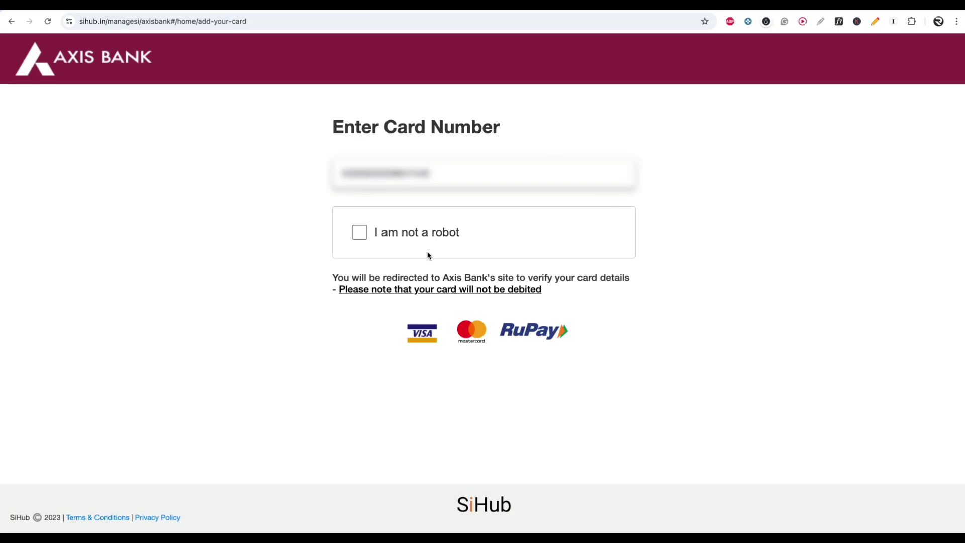
left_click(361, 239)
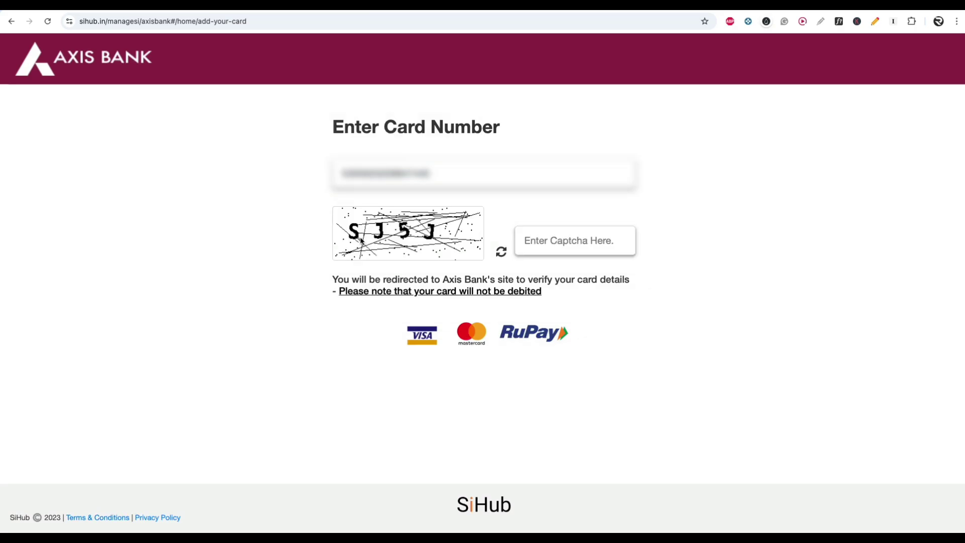
left_click(572, 244)
type("SJ5J")
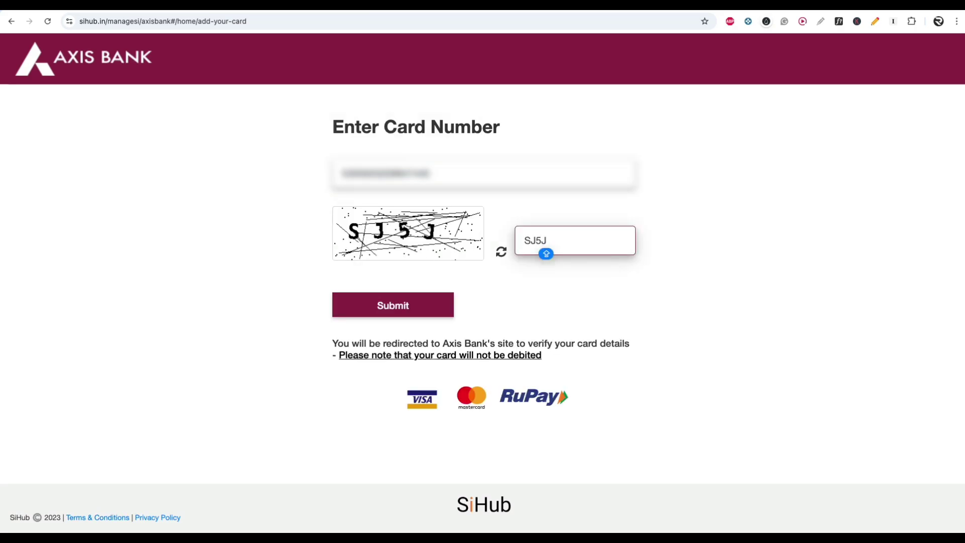
left_click(410, 308)
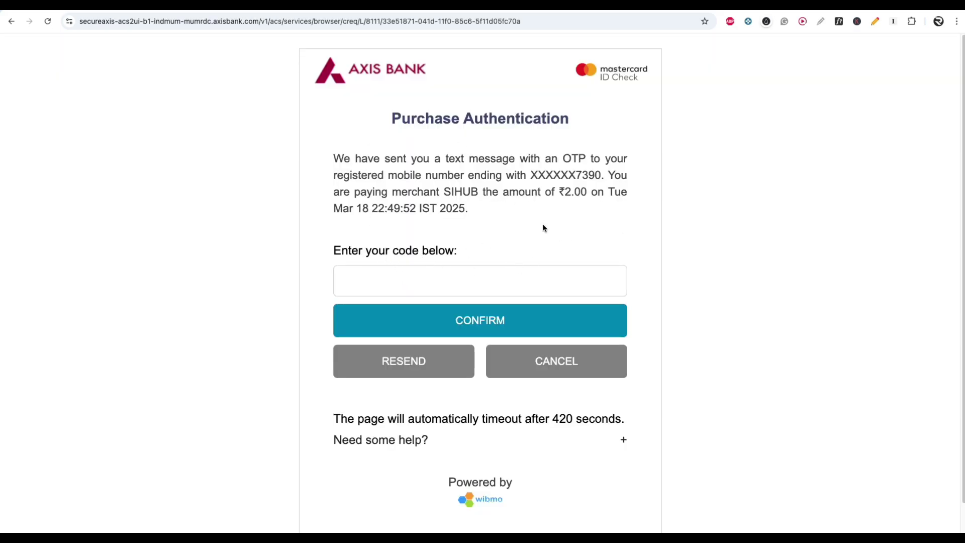
left_click(534, 285)
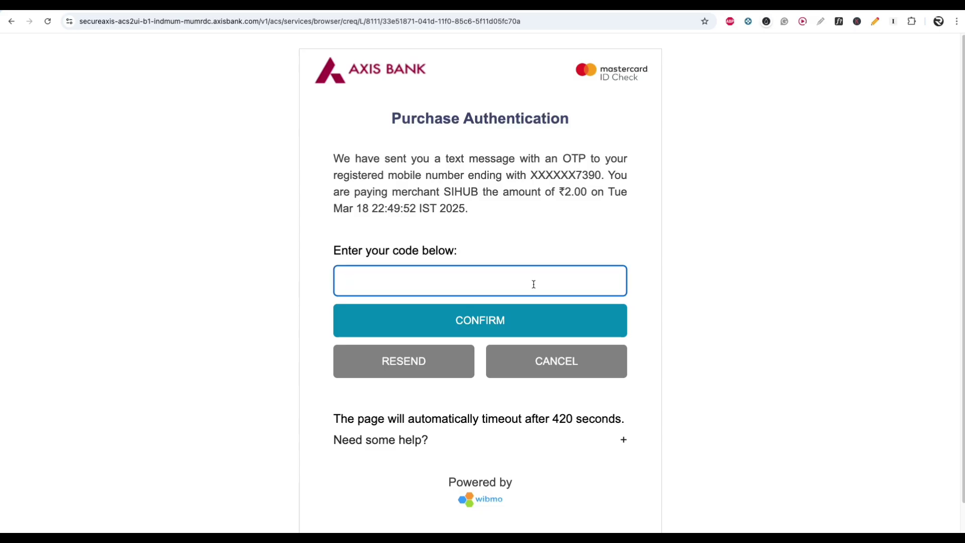
left_click(487, 322)
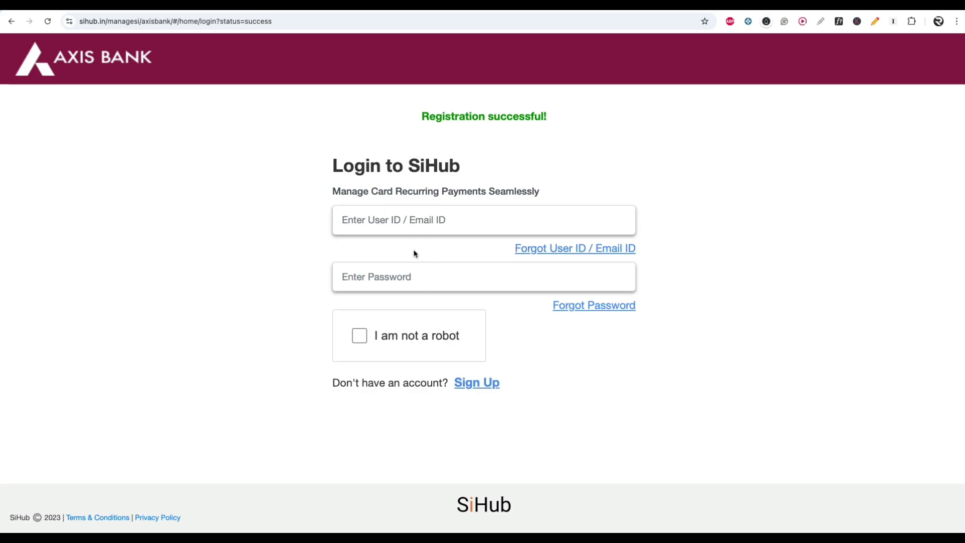
left_click(422, 224)
type("FLBH")
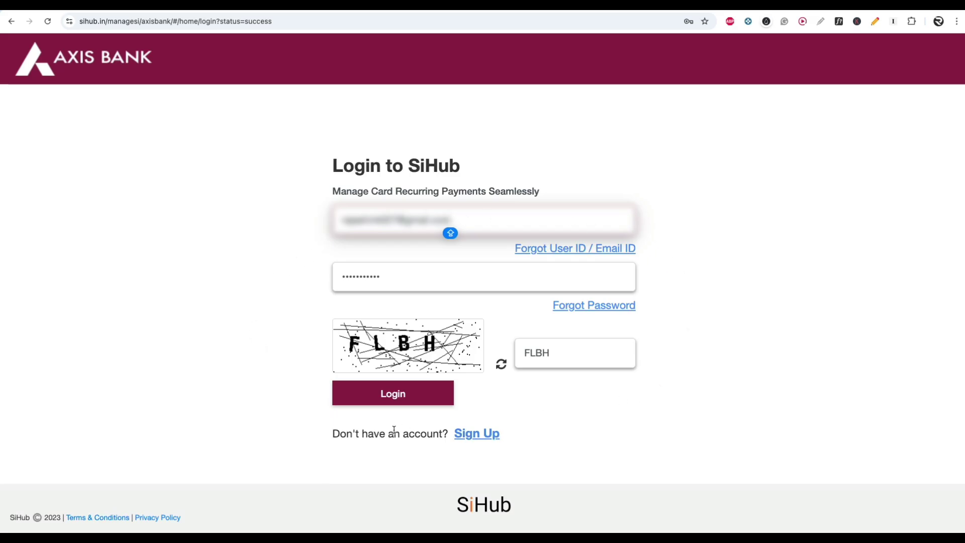
left_click(393, 394)
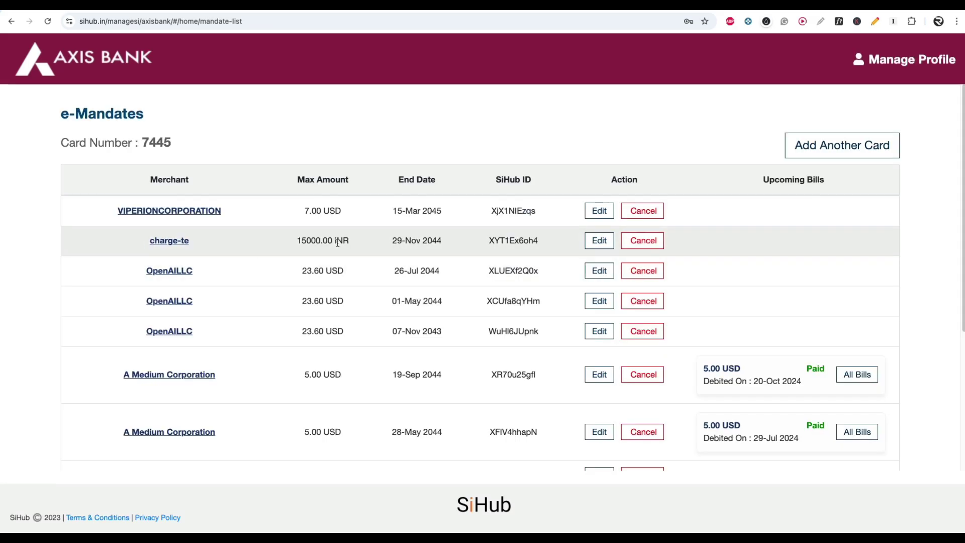
Cancel the OpenAILLC mandate ending 26-Jul-2044 from the scrolled mandate list.
scroll(504, 253, "down", 3)
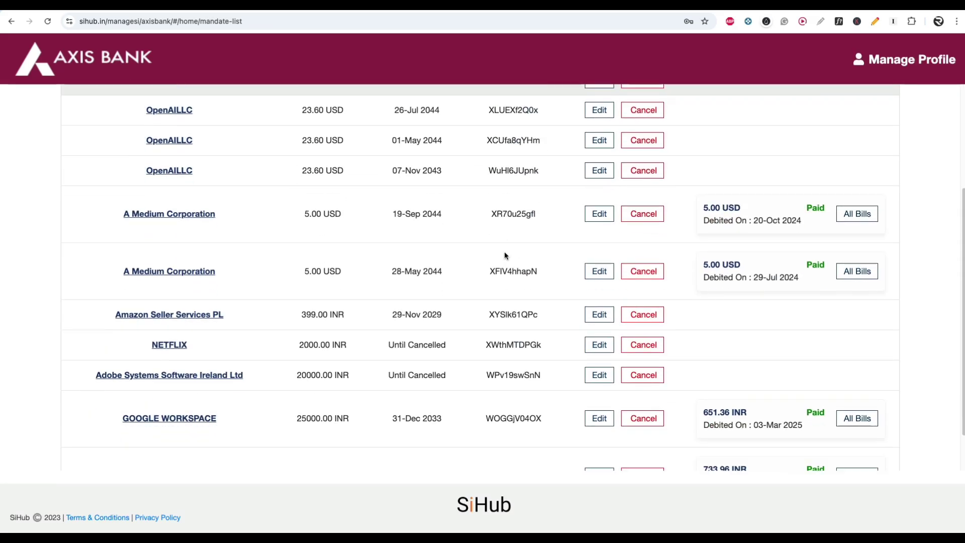
scroll(504, 253, "up", 3)
scroll(505, 253, "down", 3)
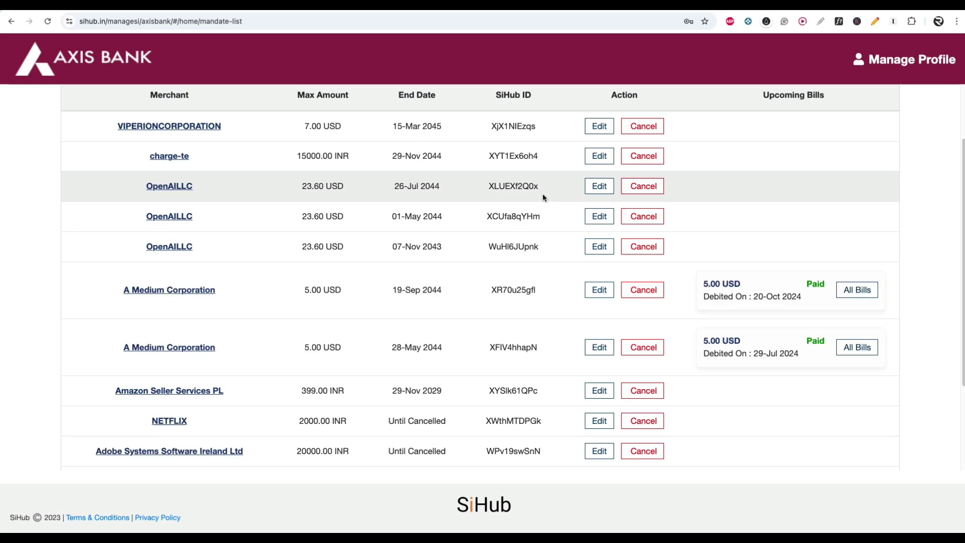
left_click(652, 189)
Enter the remark 'Cancel' and confirm the OpenAILLC cancellation with YES.
left_click(458, 283)
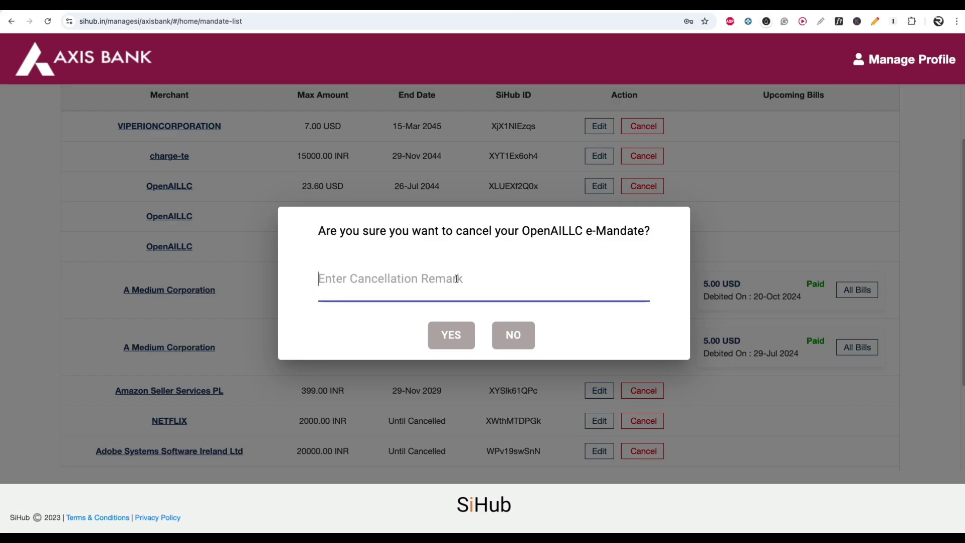
type("Cancel")
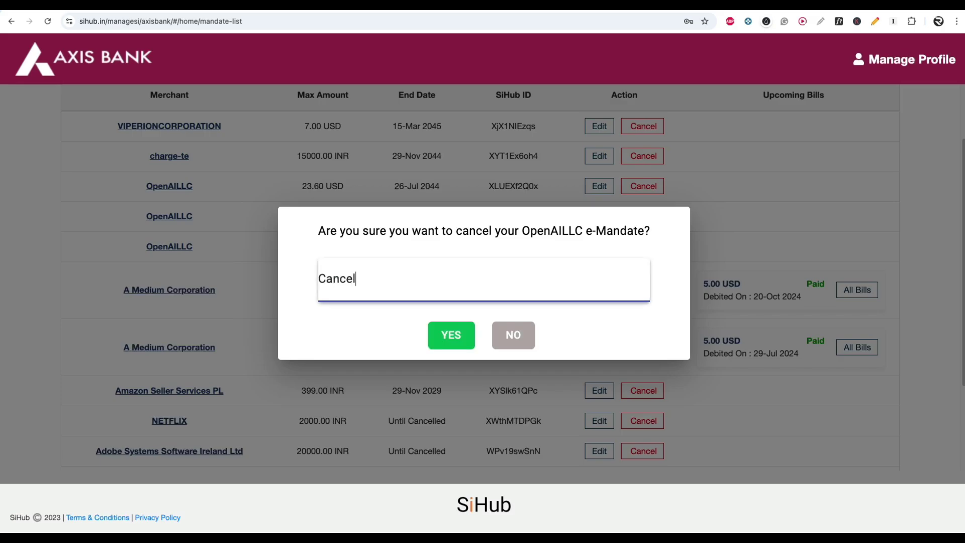
left_click(459, 346)
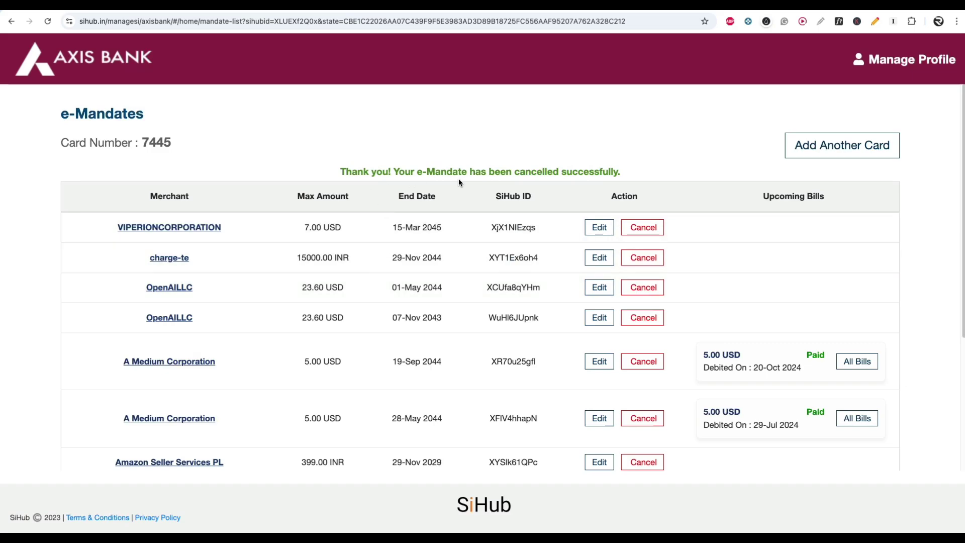
scroll(598, 231, "down", 4)
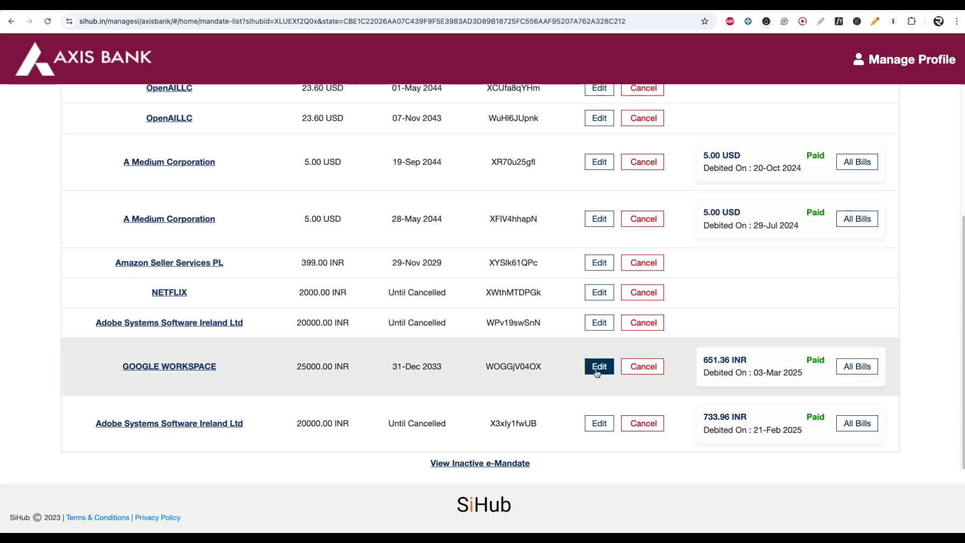
left_click(599, 371)
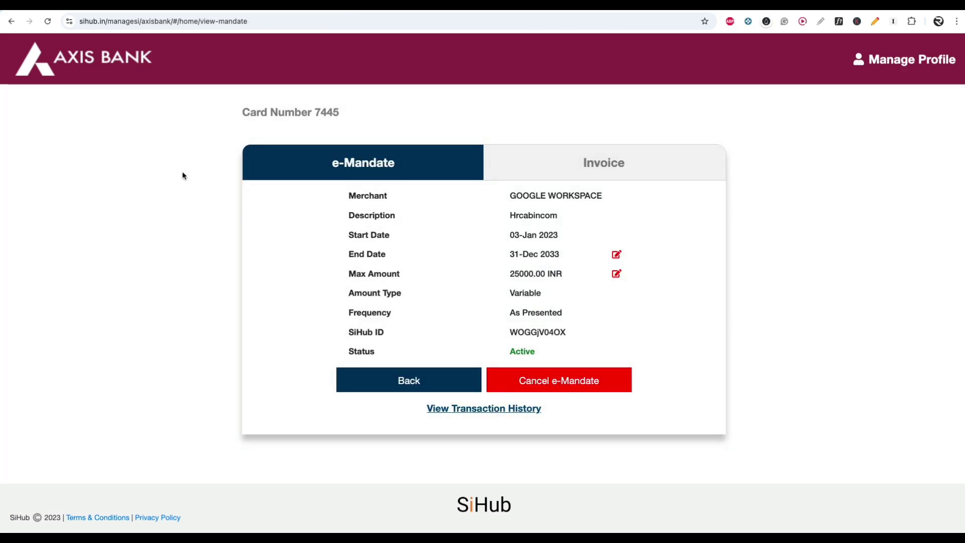
left_click(409, 380)
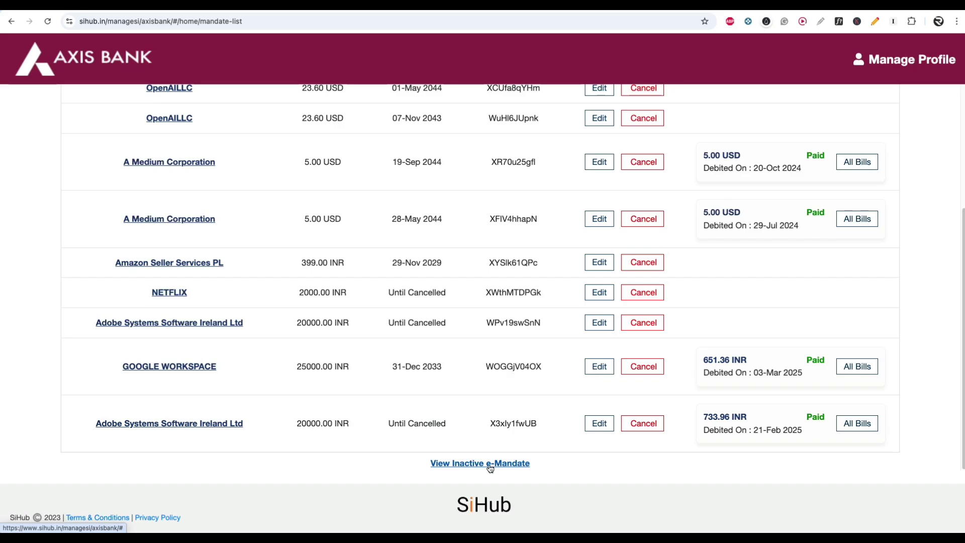
Show the inactive e-Mandates, then scroll back up to the A Medium Corporation rows.
left_click(491, 468)
scroll(450, 394, "down", 5)
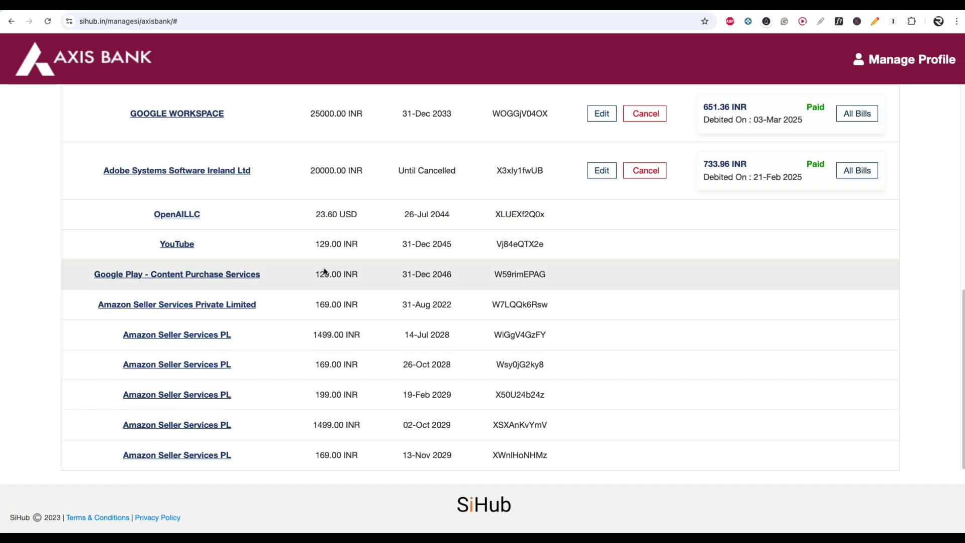
scroll(351, 259, "up", 5)
scroll(151, 227, "up", 1)
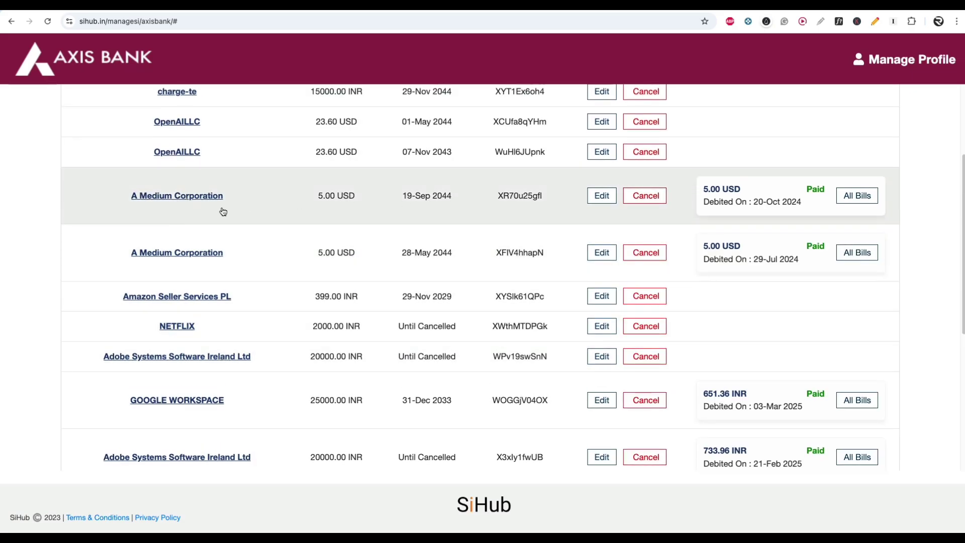
Cancel the A Medium Corporation mandate ending 19-Sep-2044 with remark 'Cancel', confirming the OTP.
left_click(646, 197)
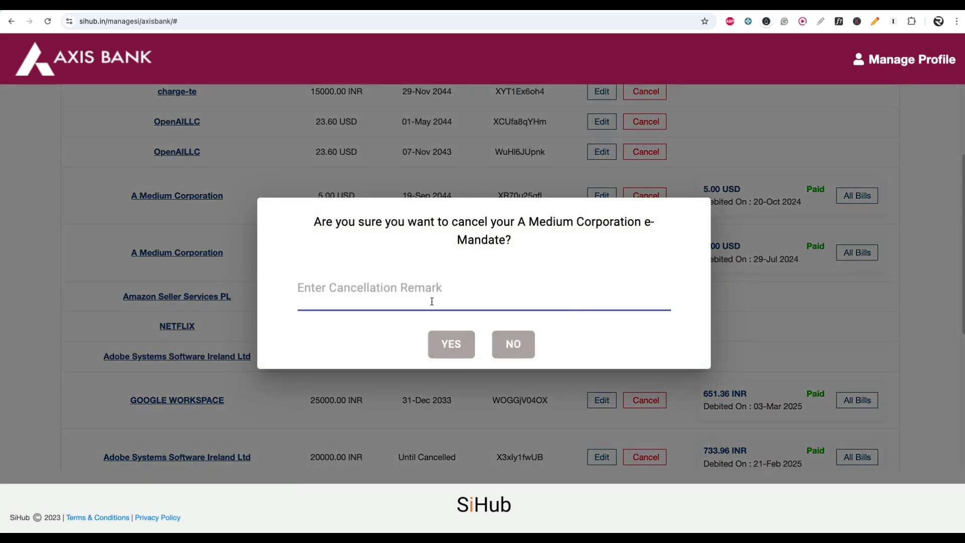
type("Cancel")
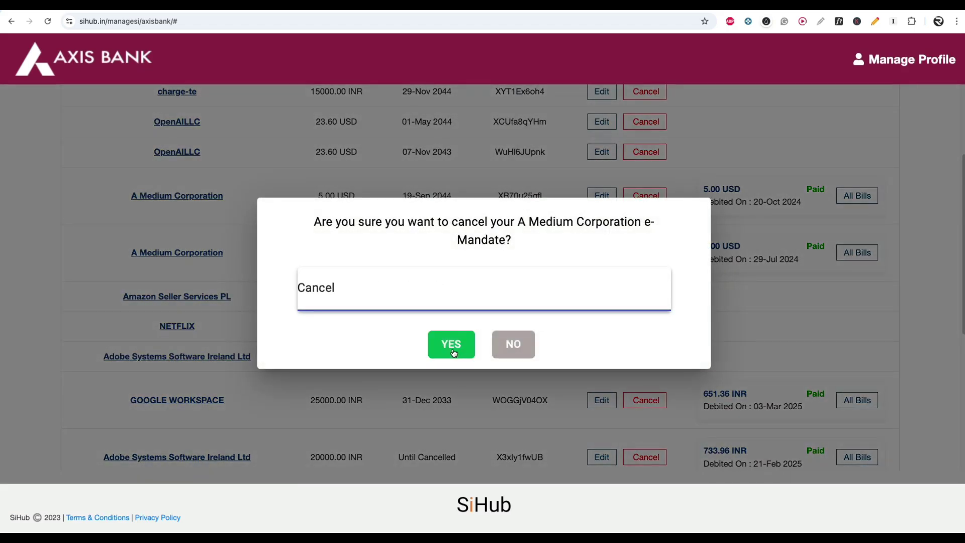
left_click(449, 350)
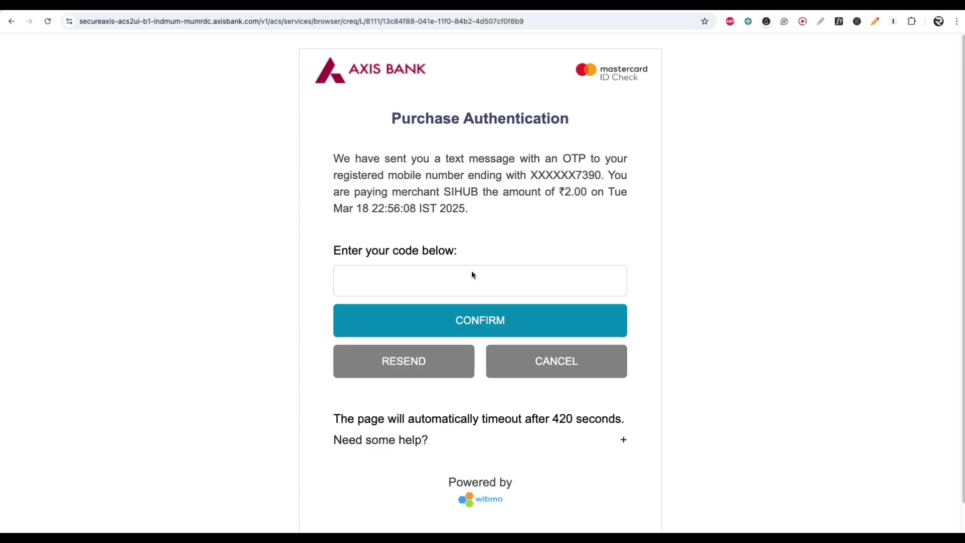
left_click(414, 285)
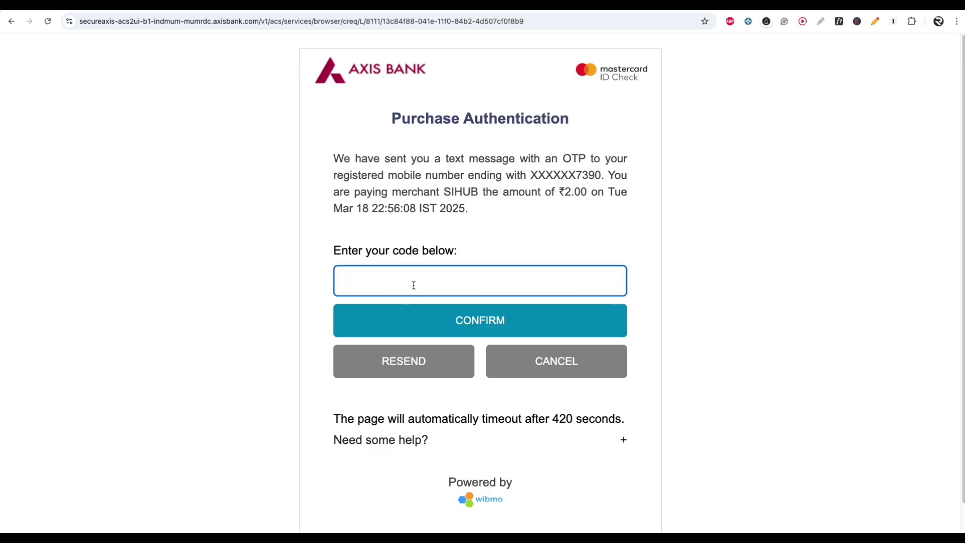
key("ctrl+v")
left_click(487, 323)
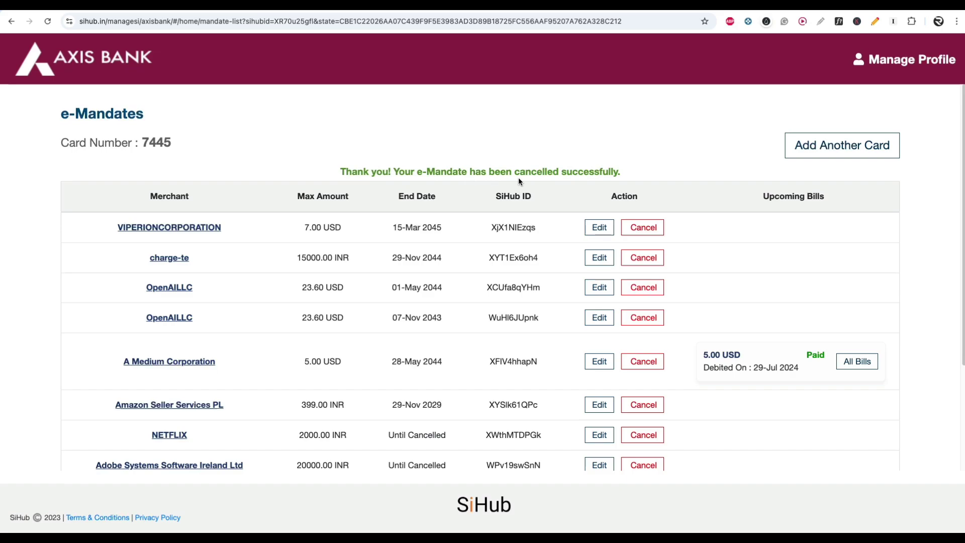
scroll(610, 250, "down", 1)
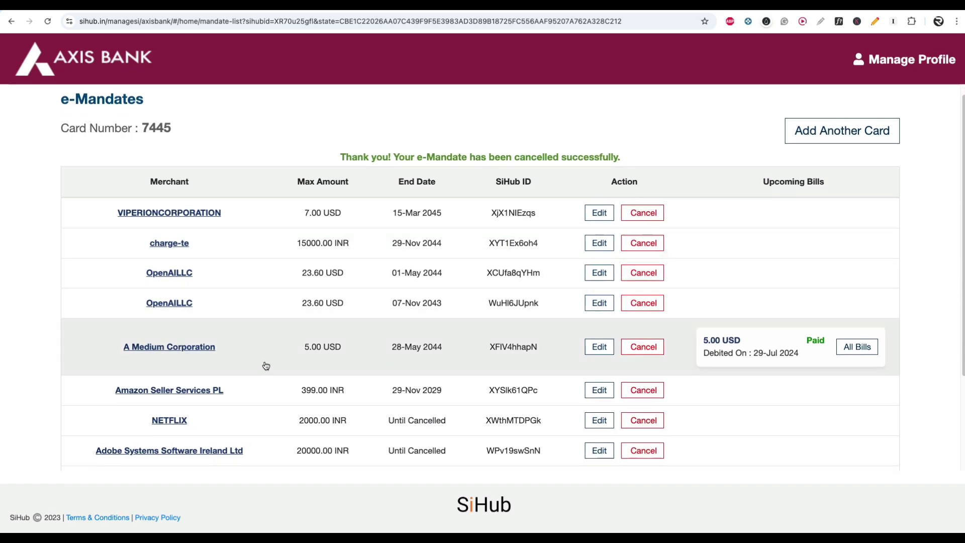
scroll(304, 344, "up", 1)
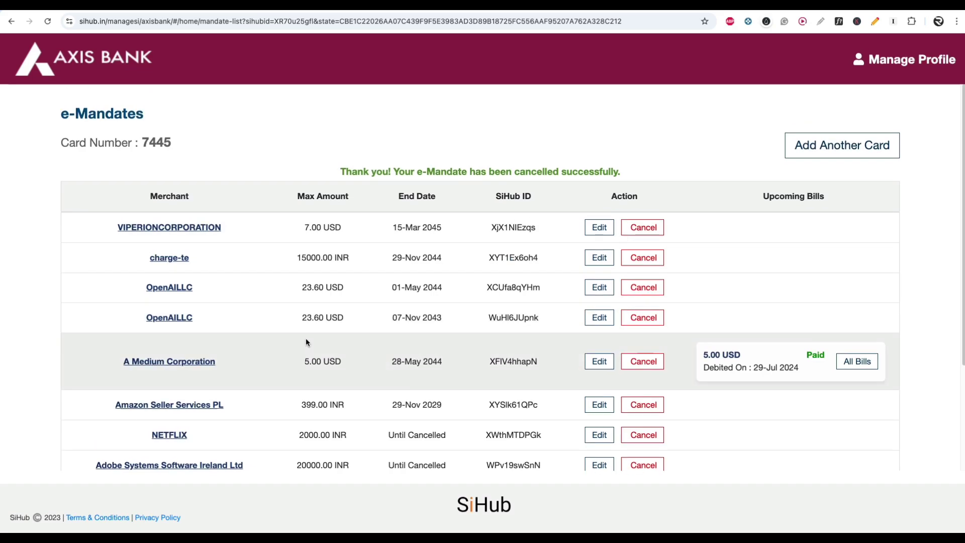